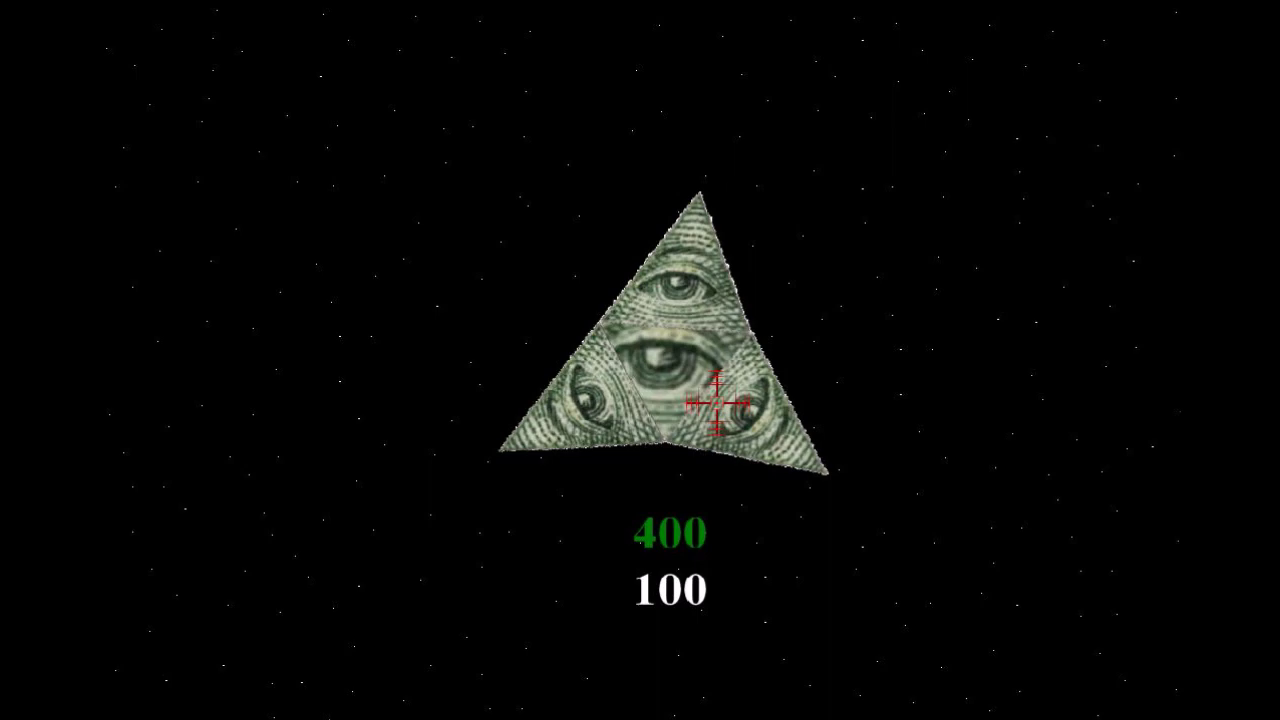
left_click(590, 190)
left_click(420, 222)
left_click(270, 255)
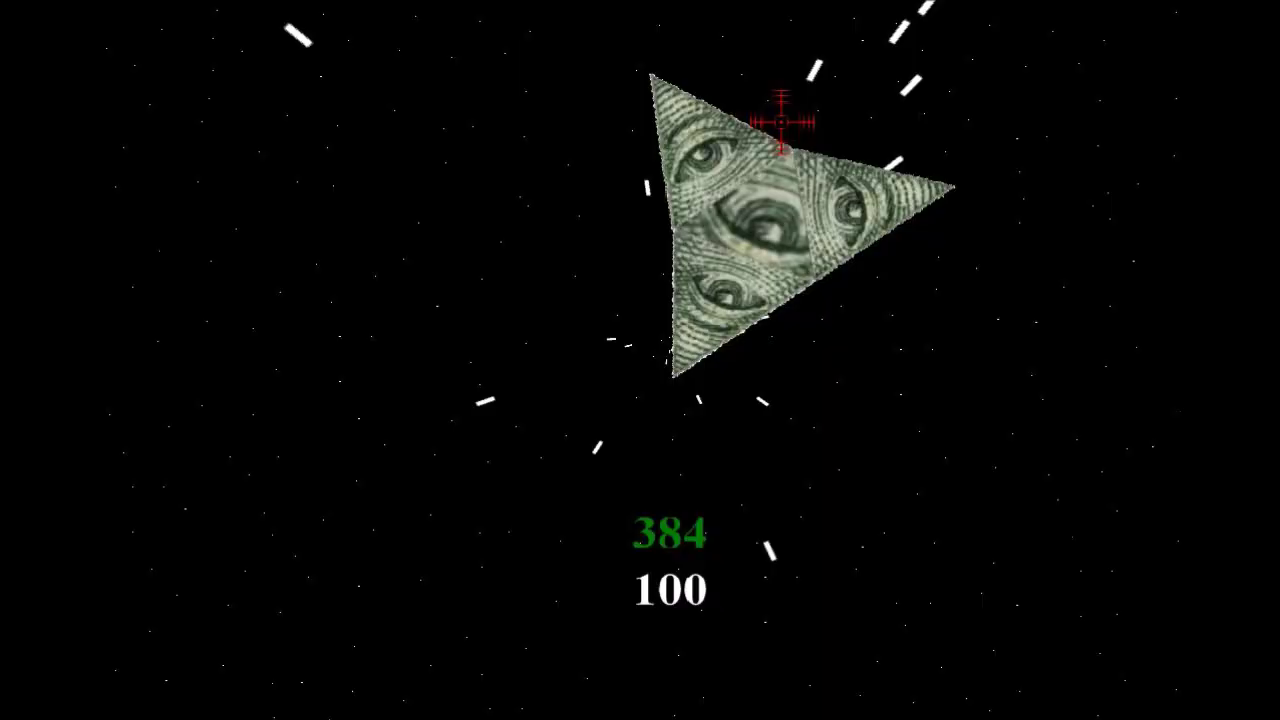
left_click(386, 314)
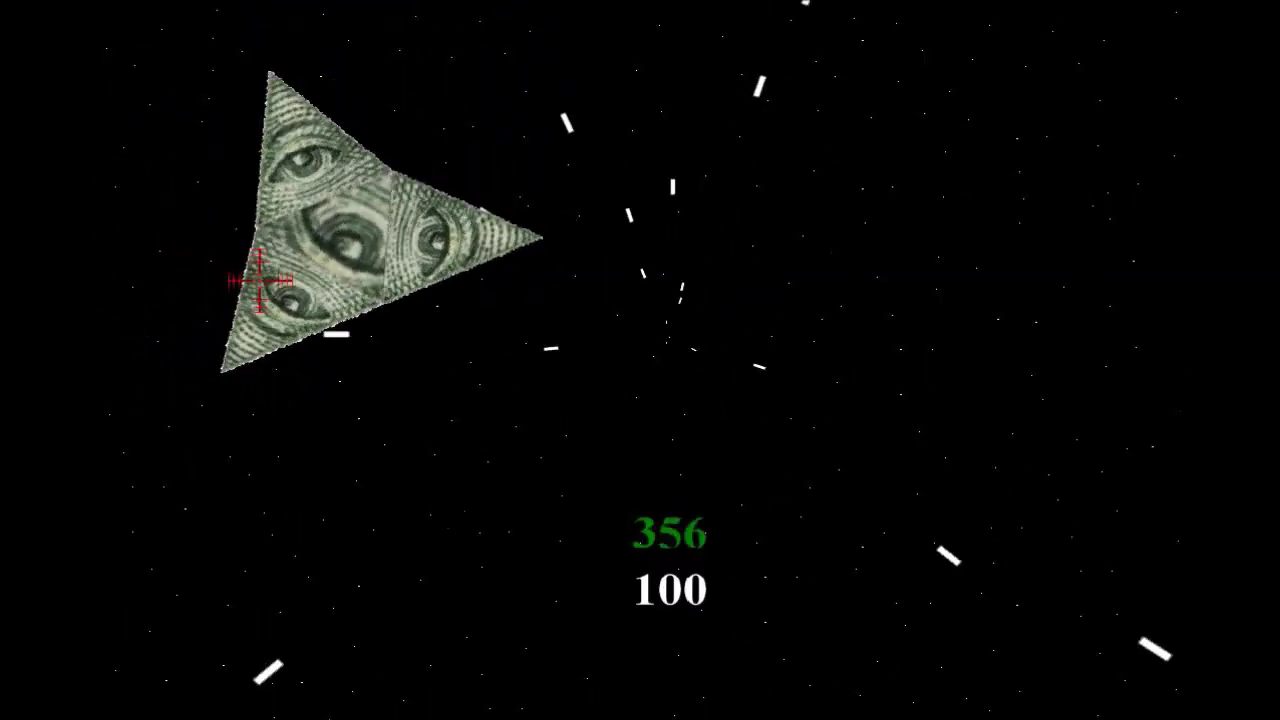
left_click(496, 270)
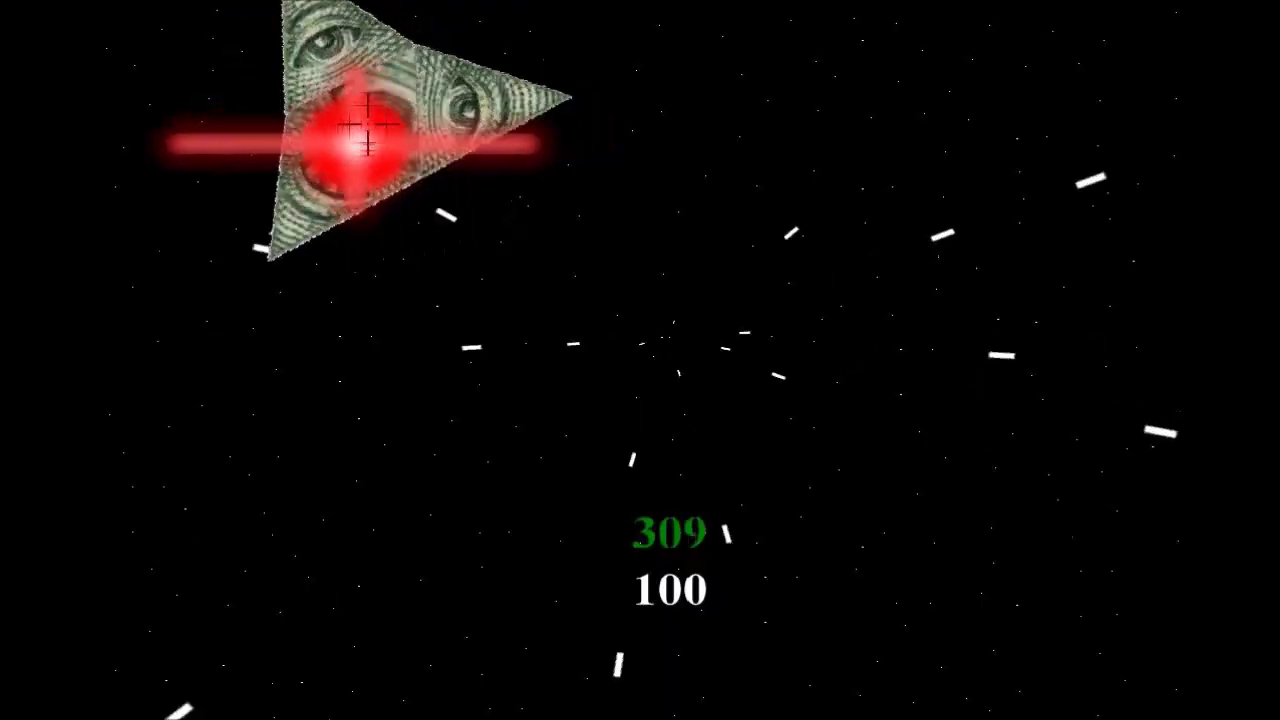
left_click(246, 342)
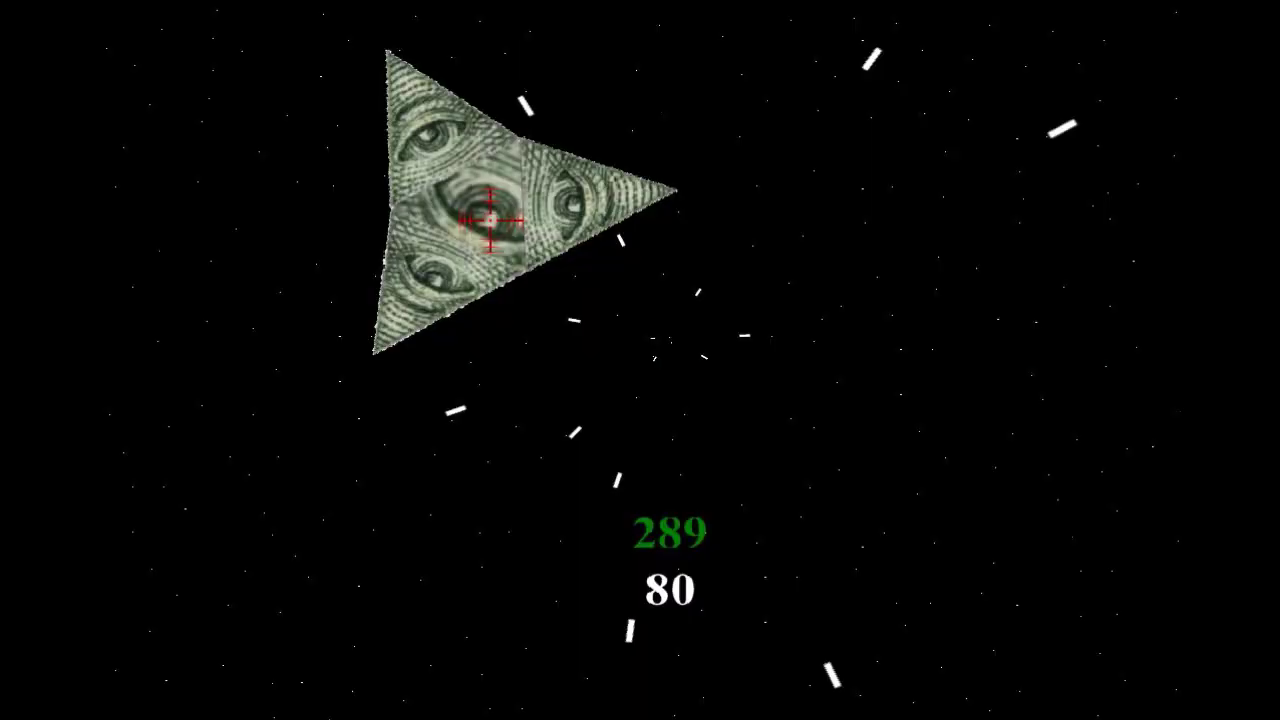
left_click(420, 322)
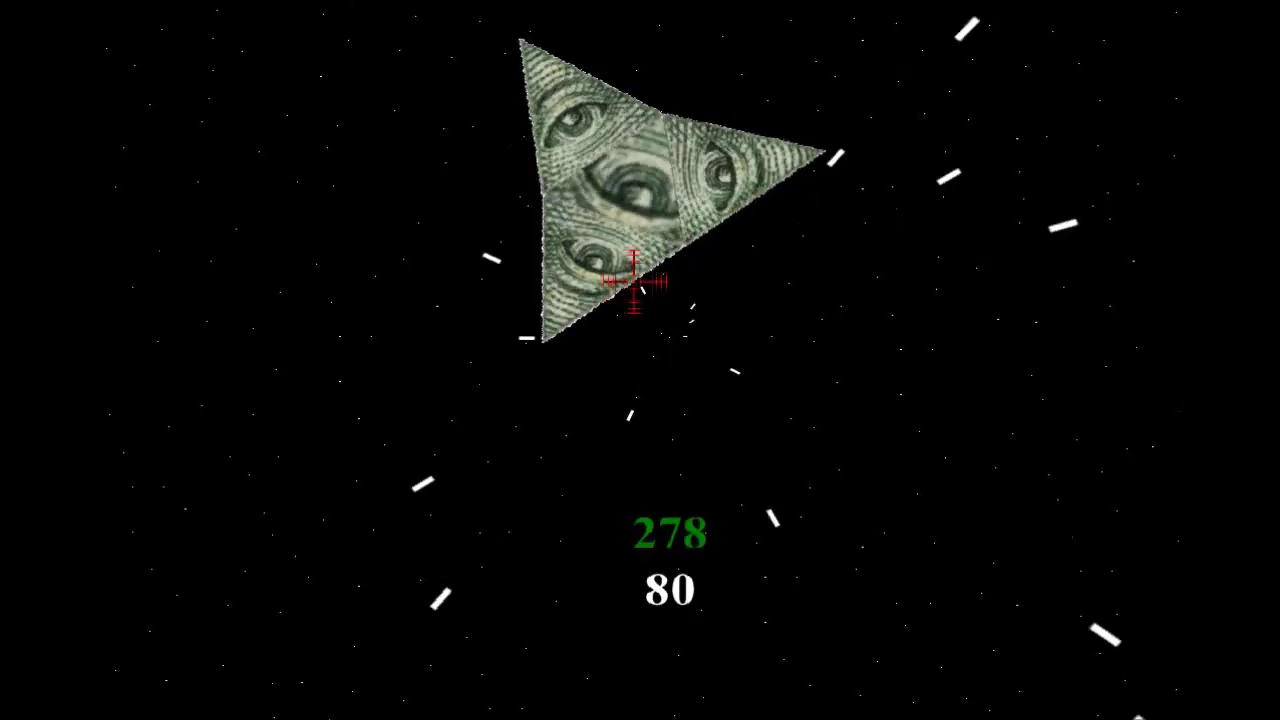